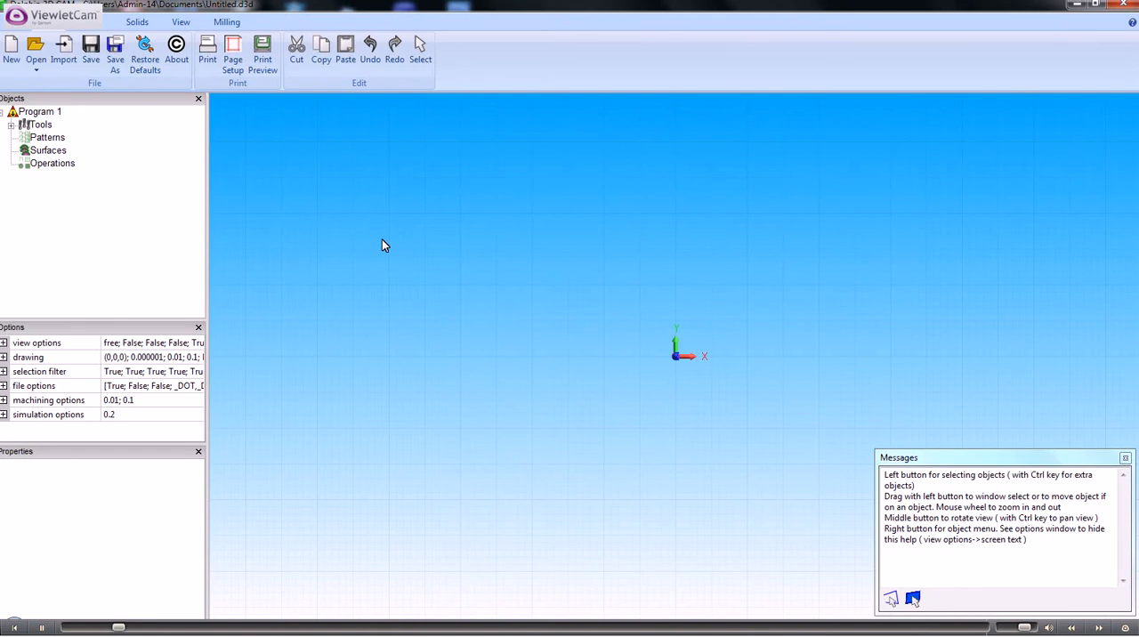
- Import the DXF drawing Phone1.dxf from the Drawings folder
click(64, 46)
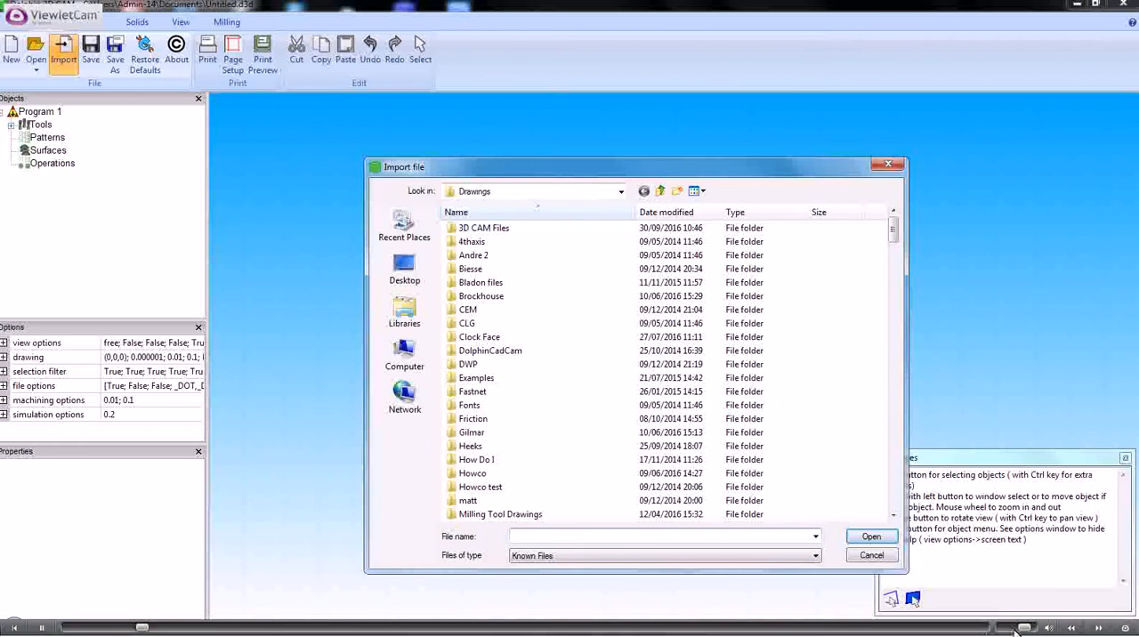
click(815, 555)
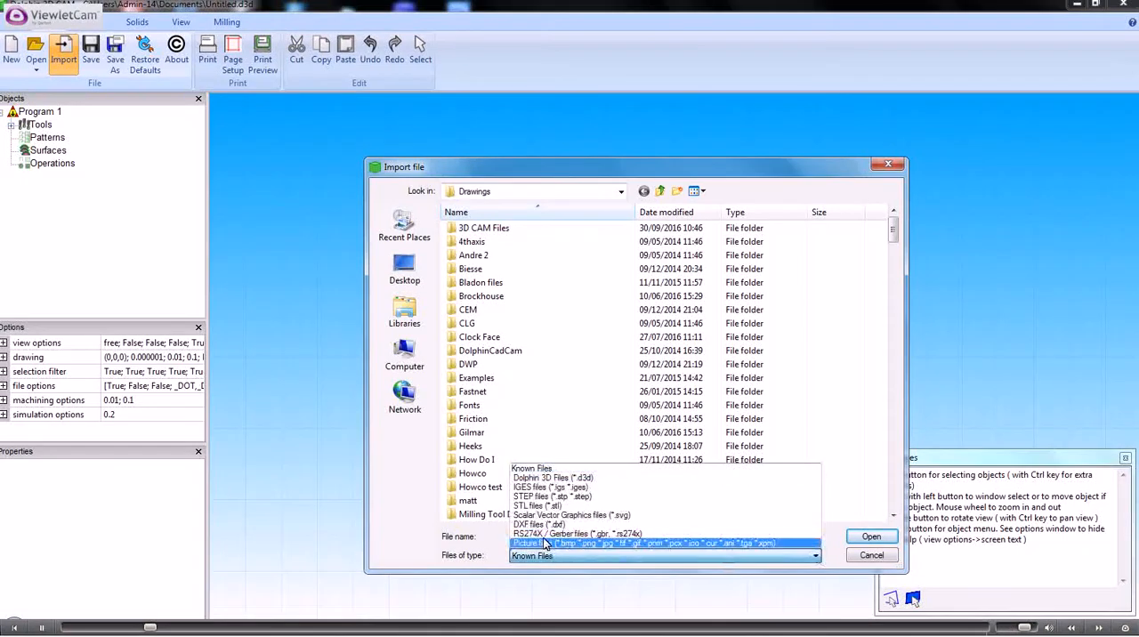
click(623, 524)
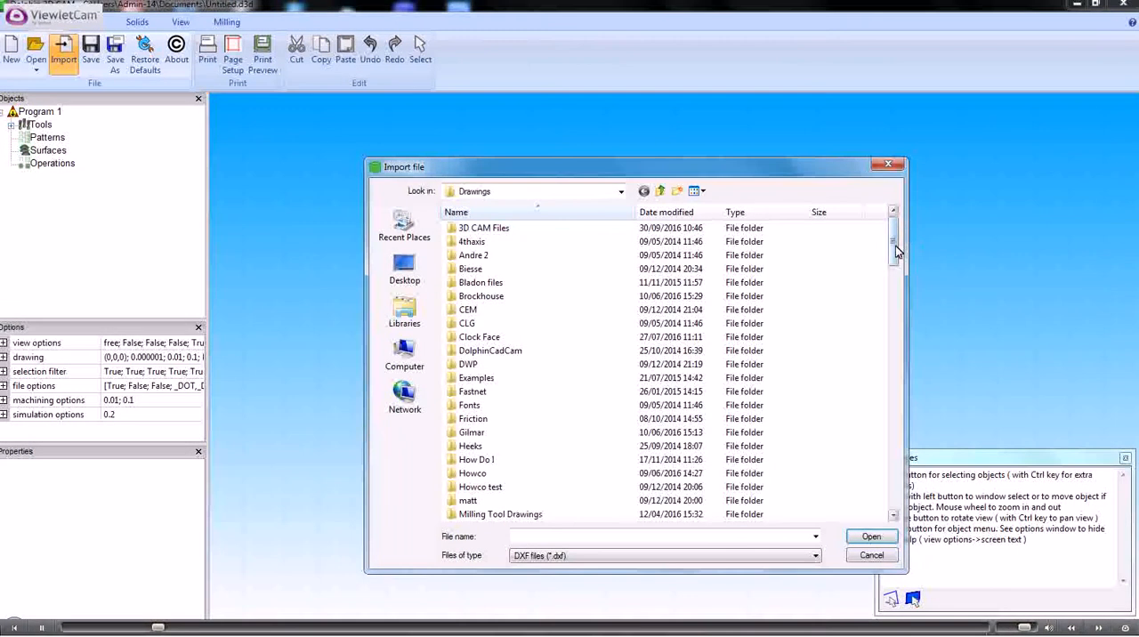
drag(895, 246, 914, 467)
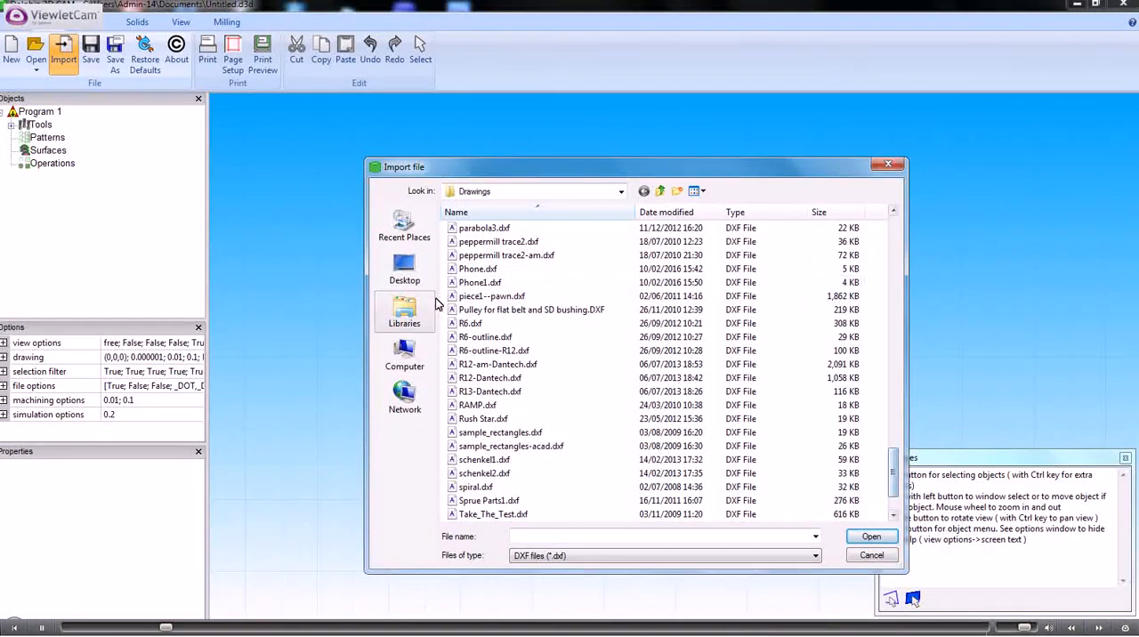
click(486, 282)
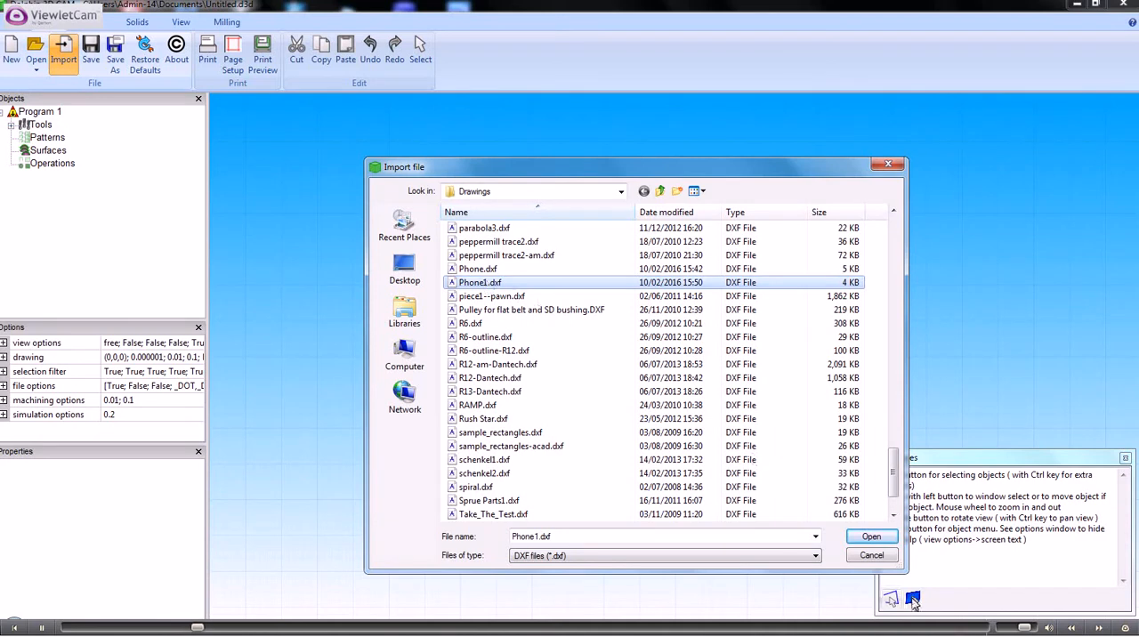
click(867, 537)
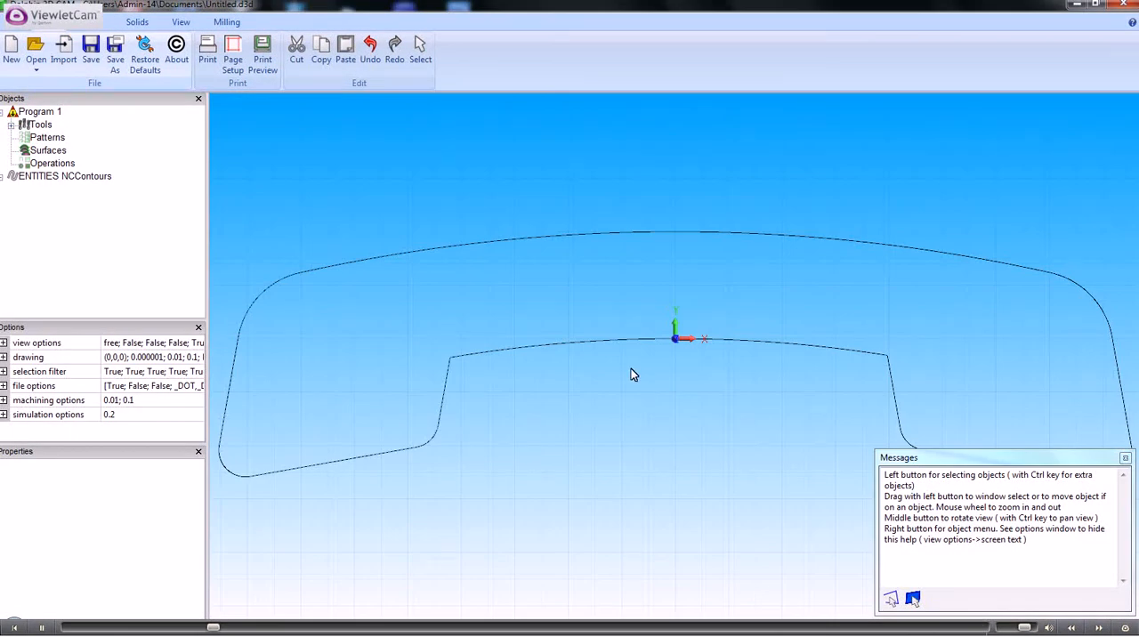
- Extrude the imported handset contour into a solid with a height of -25 and a taper angle of 0
scroll(631, 375, down, 3)
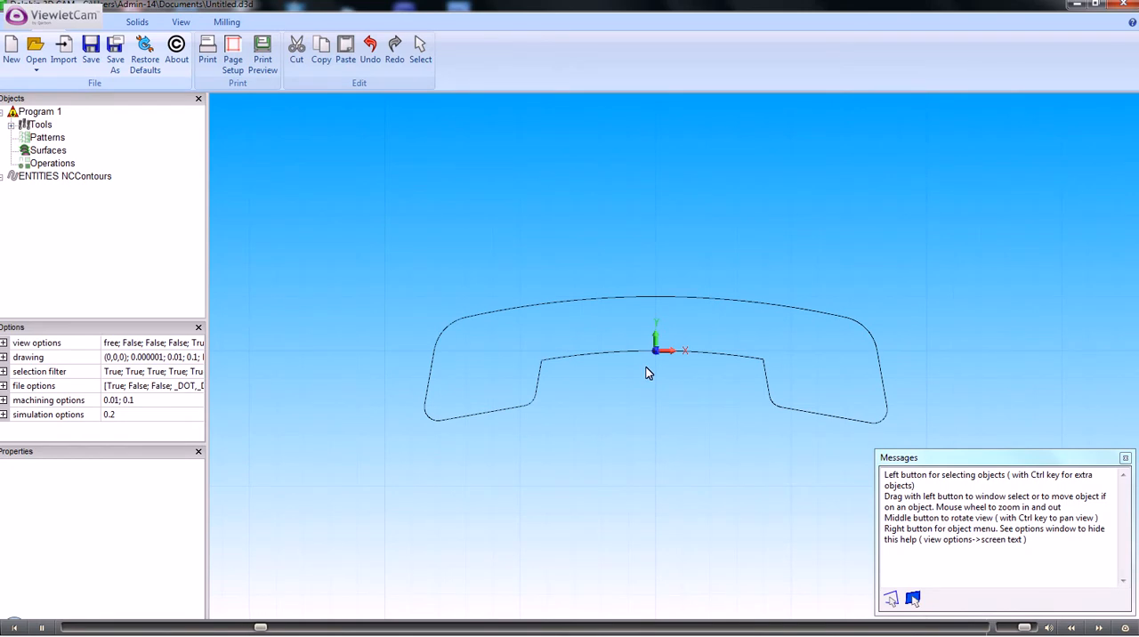
middle_drag(642, 339, 607, 310)
scroll(606, 306, up, 2)
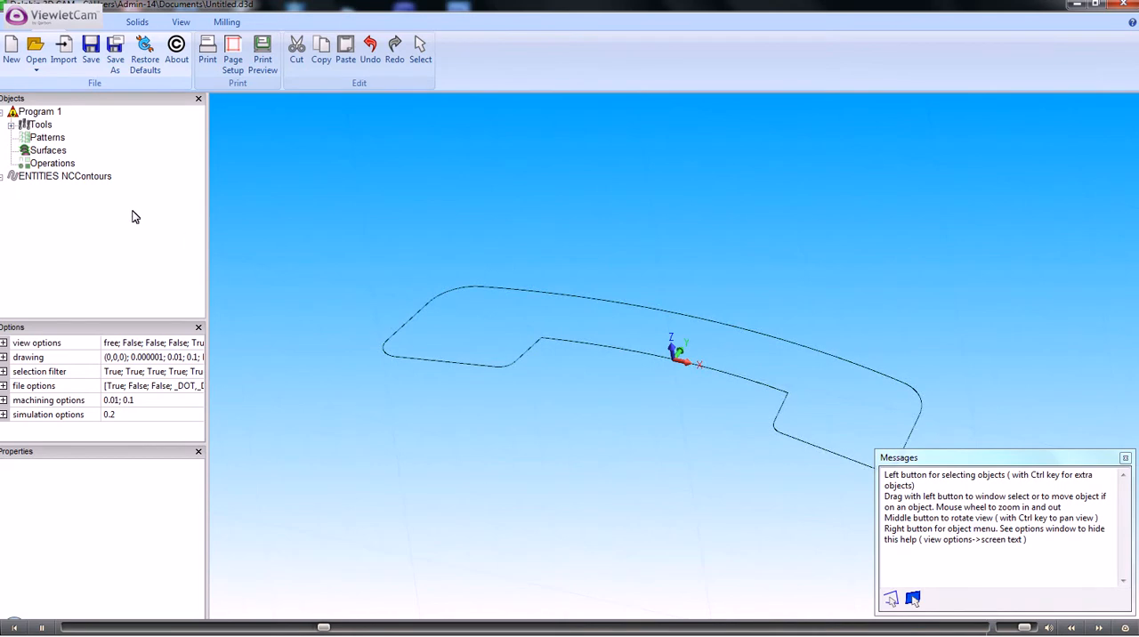
click(66, 181)
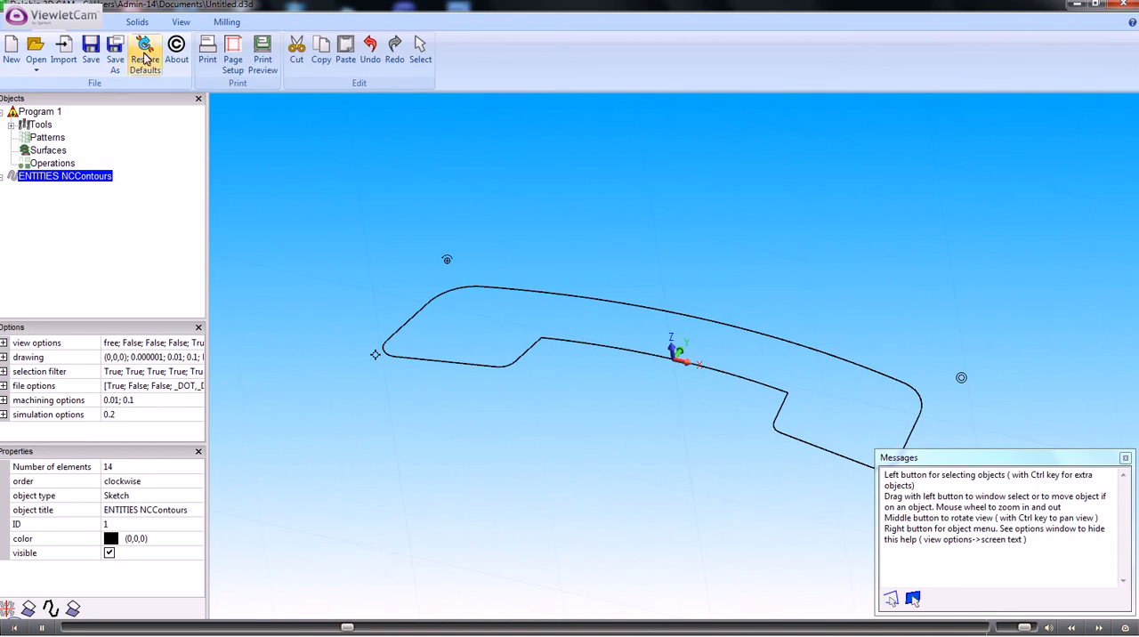
click(138, 21)
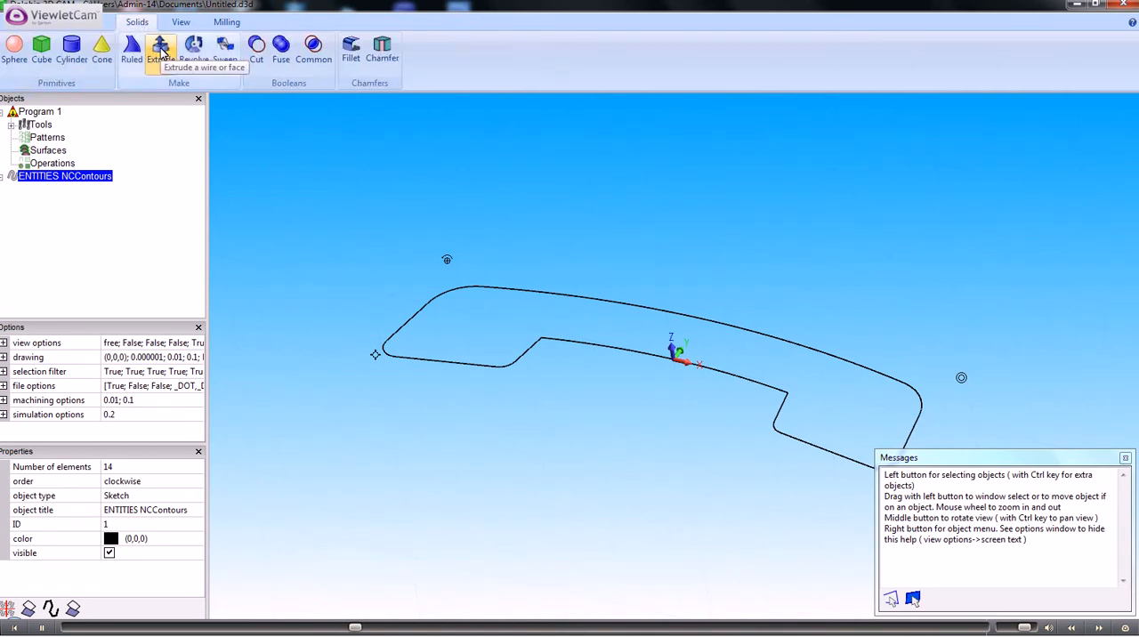
click(162, 55)
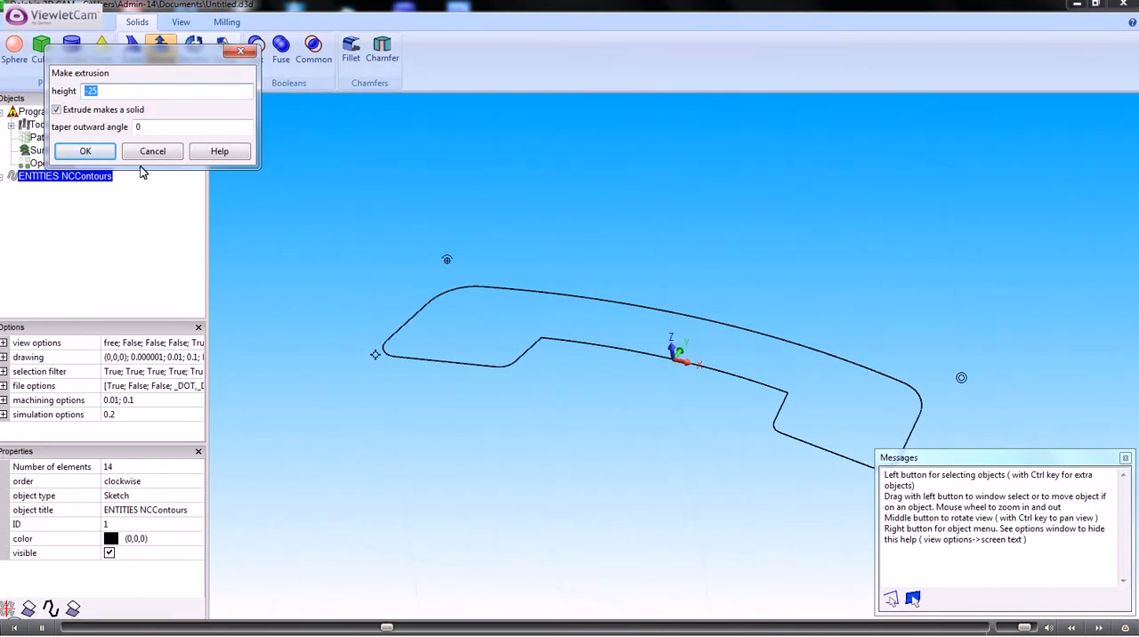
click(89, 152)
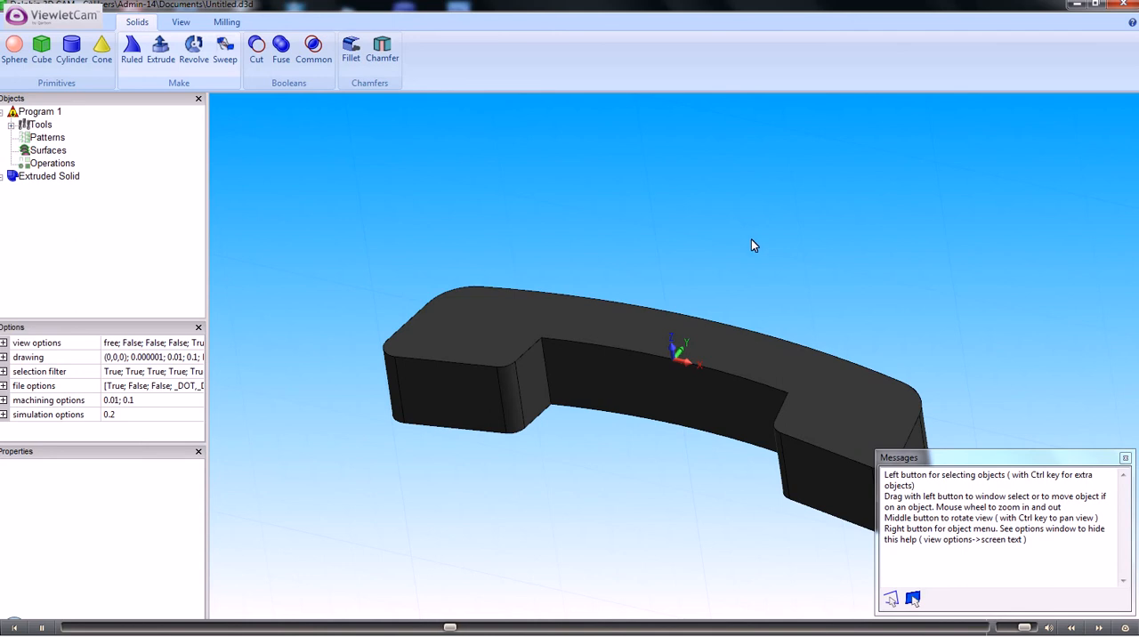
- Fillet all the outline edges of the extruded handset's underside, selecting them in edge picking mode
middle_drag(768, 266, 588, 153)
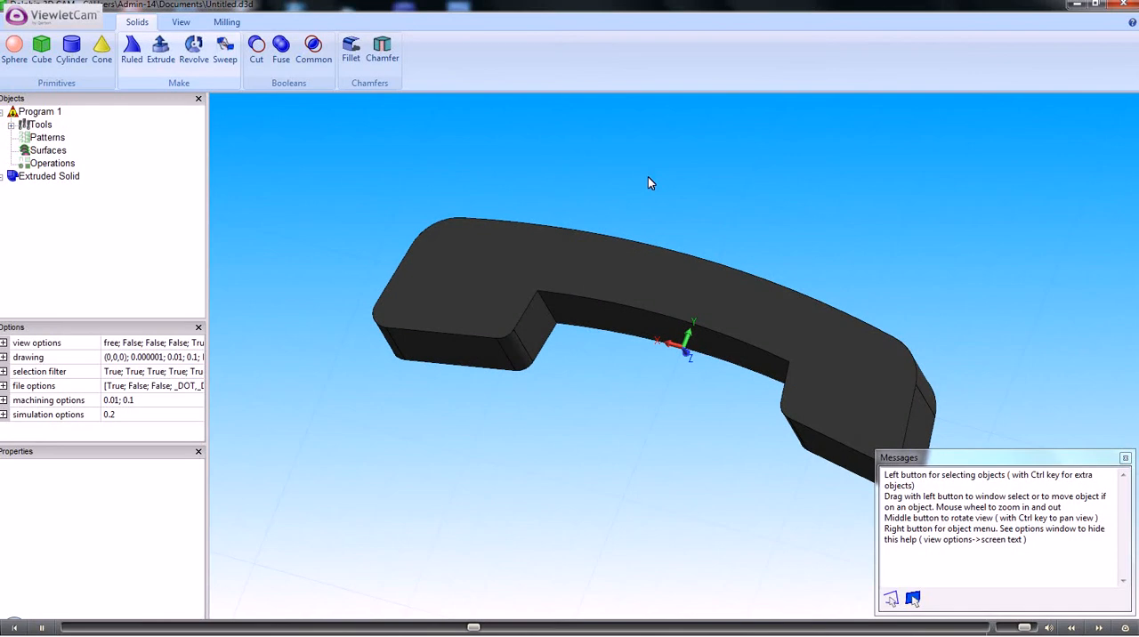
right_click(649, 181)
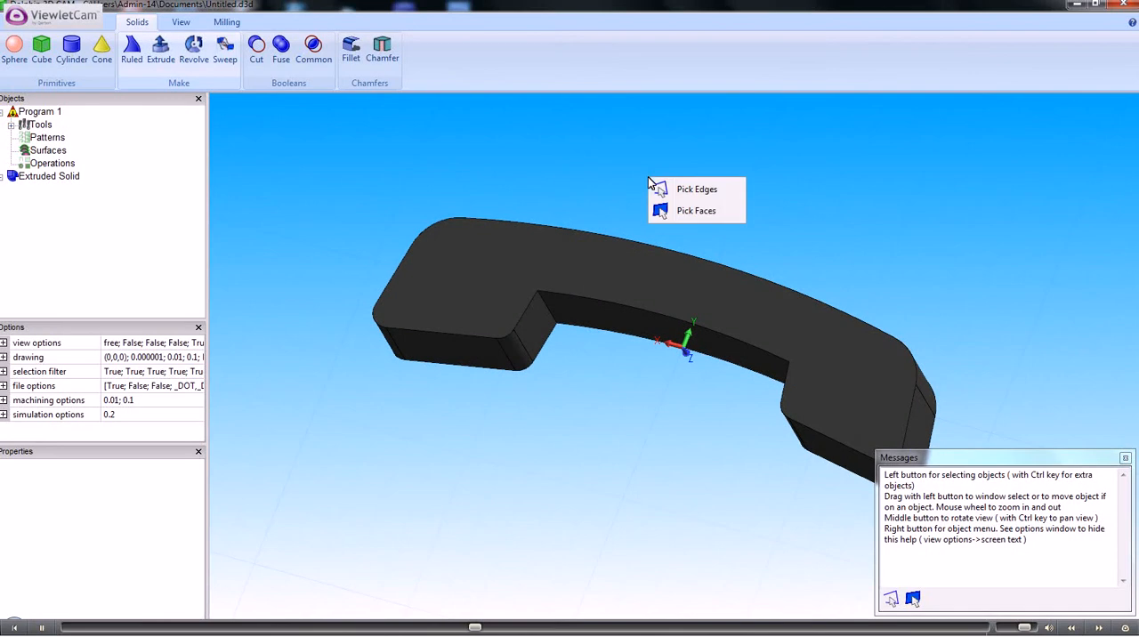
click(692, 193)
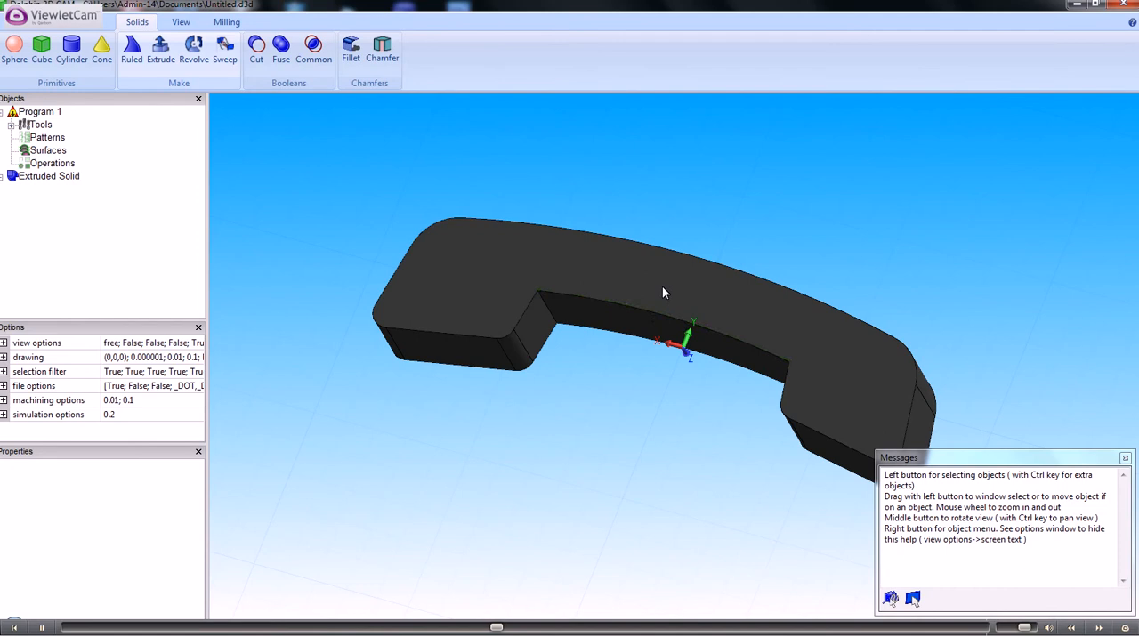
ctrl+middle_drag(665, 286, 571, 249)
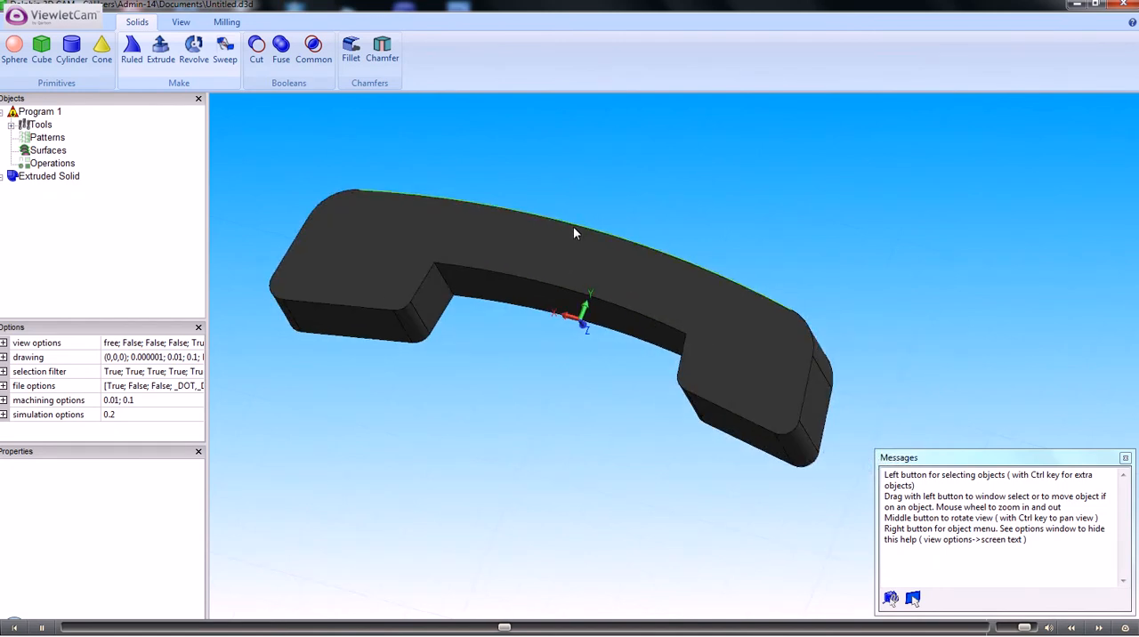
click(574, 229)
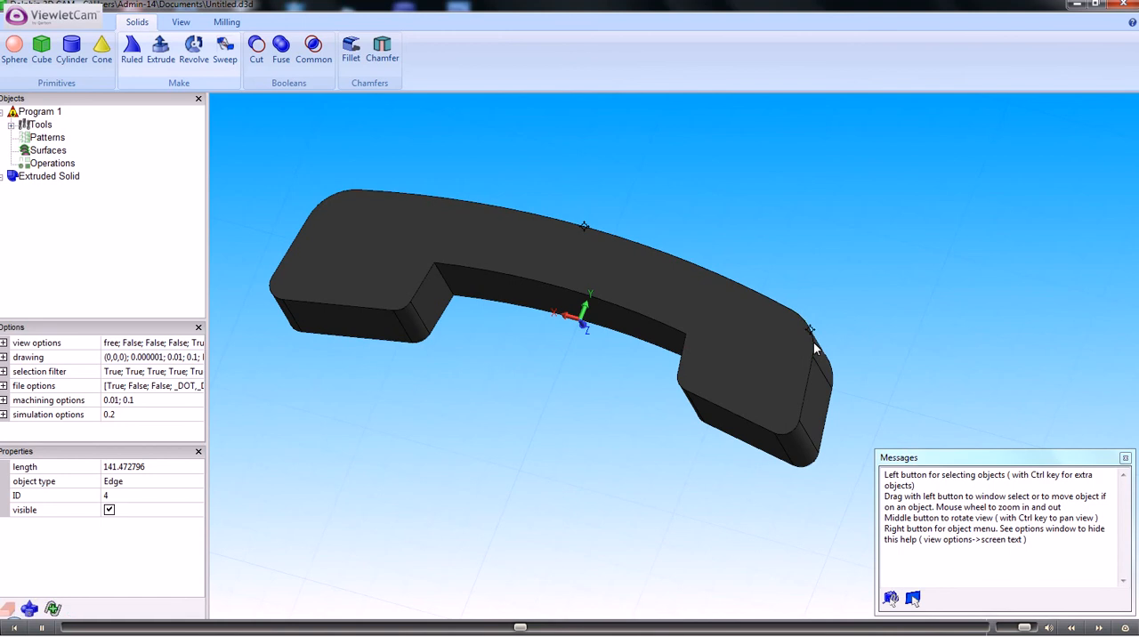
scroll(808, 394, down, 1)
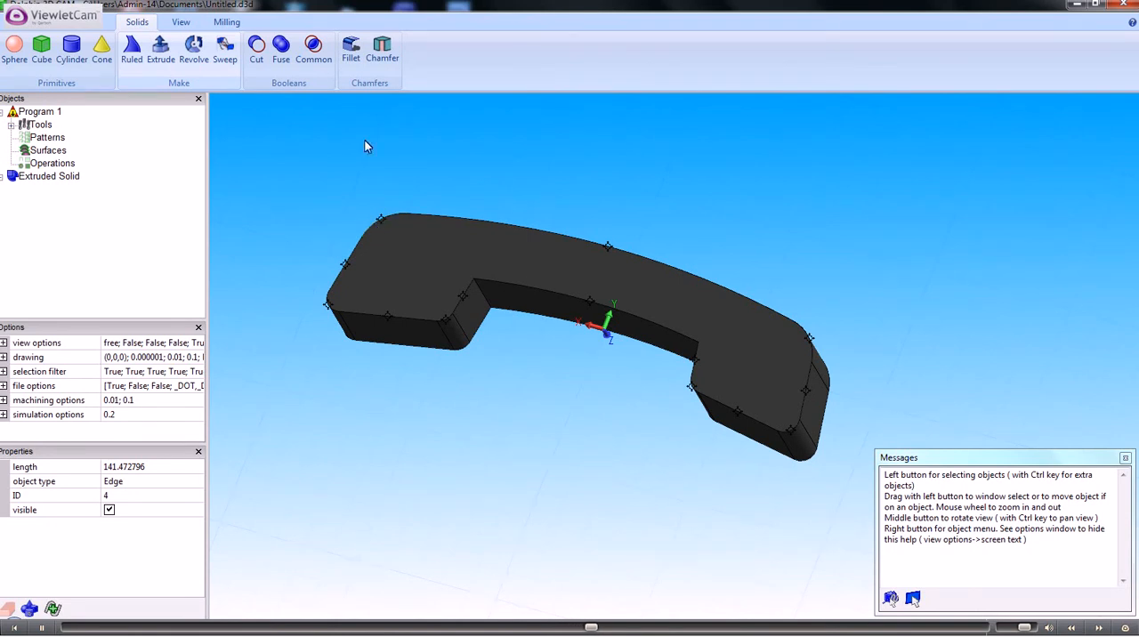
click(351, 49)
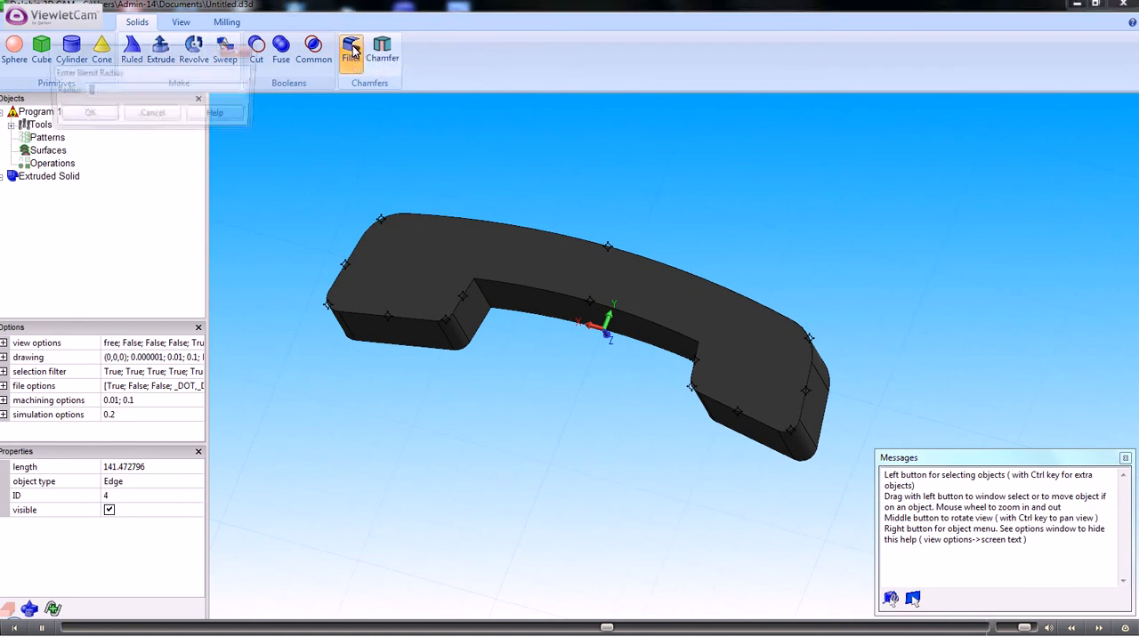
click(85, 114)
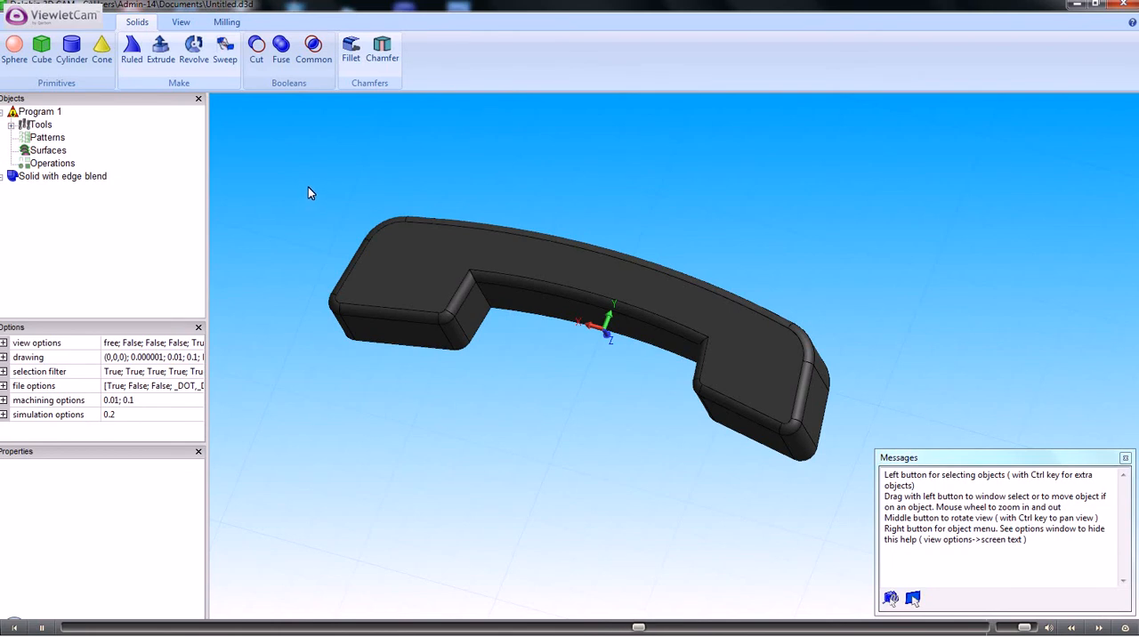
- Draw a rectangle on the XY plane that encloses the whole handset with a margin on every side
middle_drag(310, 193, 542, 227)
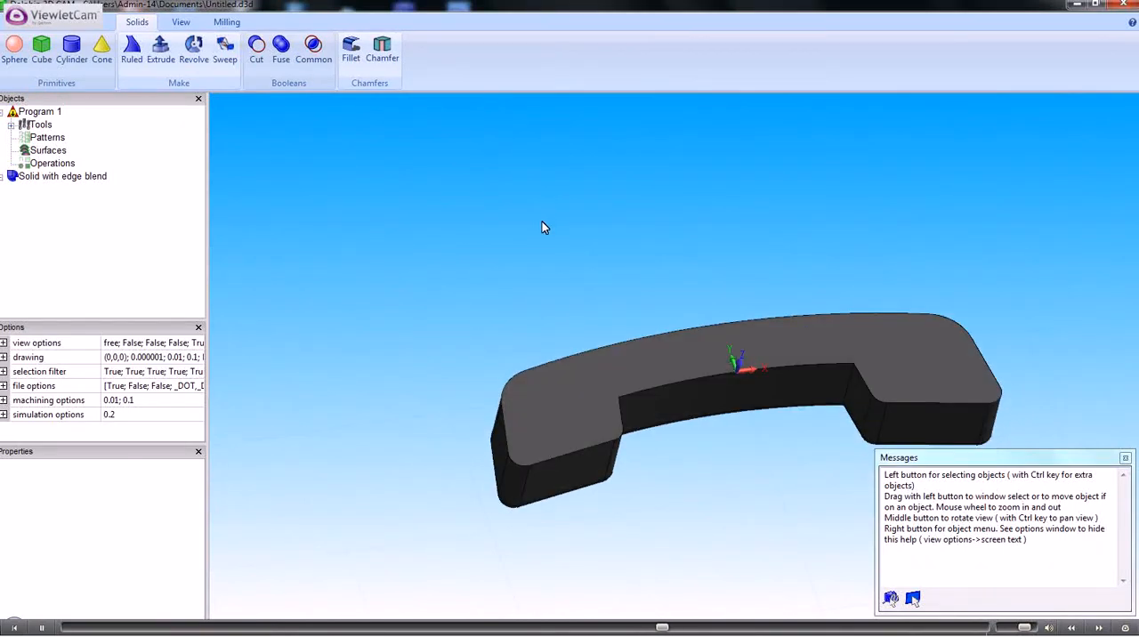
click(180, 23)
click(229, 56)
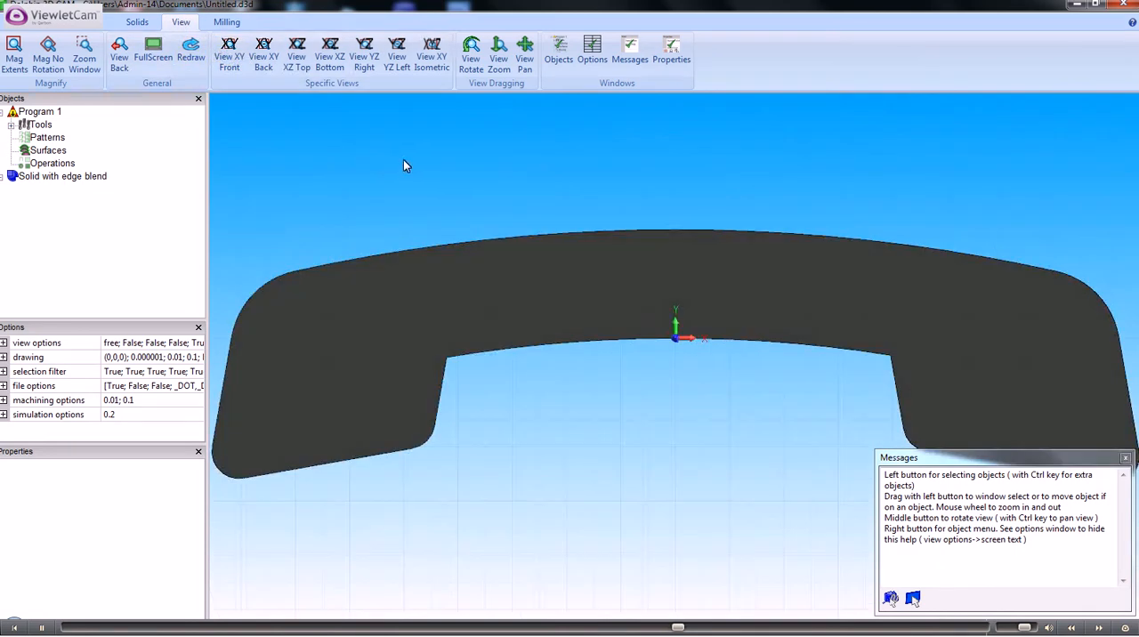
scroll(406, 163, down, 4)
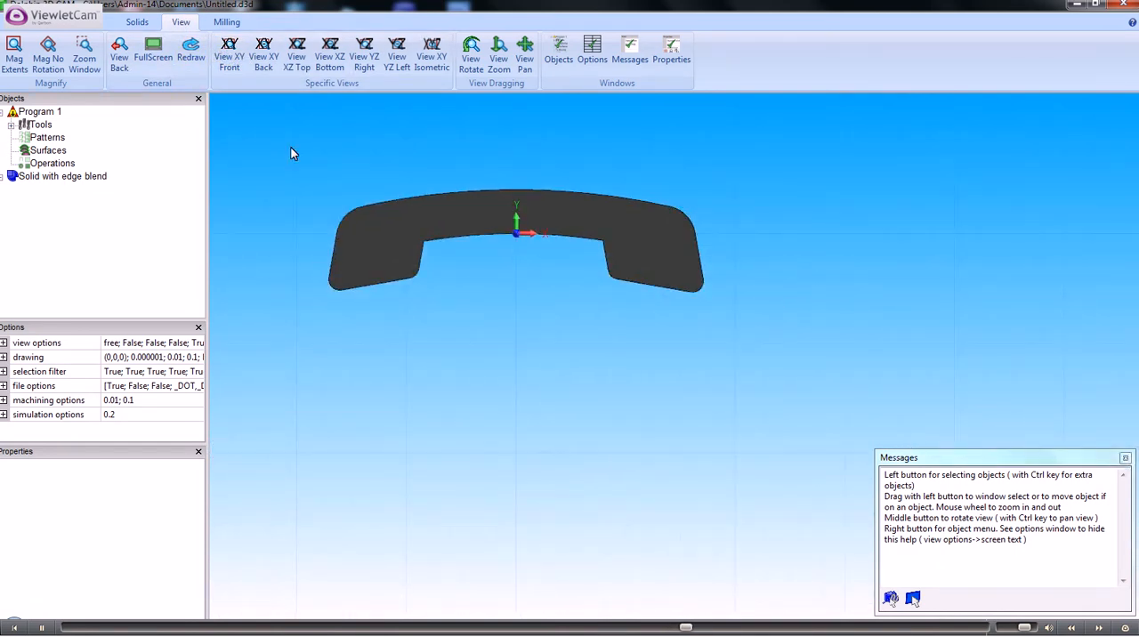
click(104, 22)
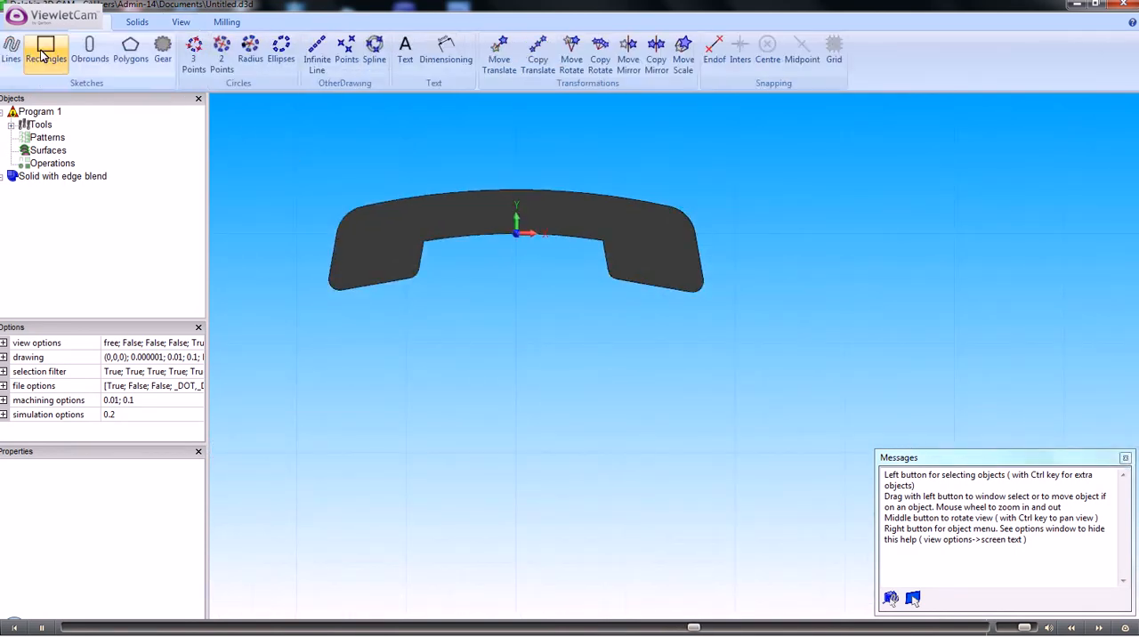
click(43, 53)
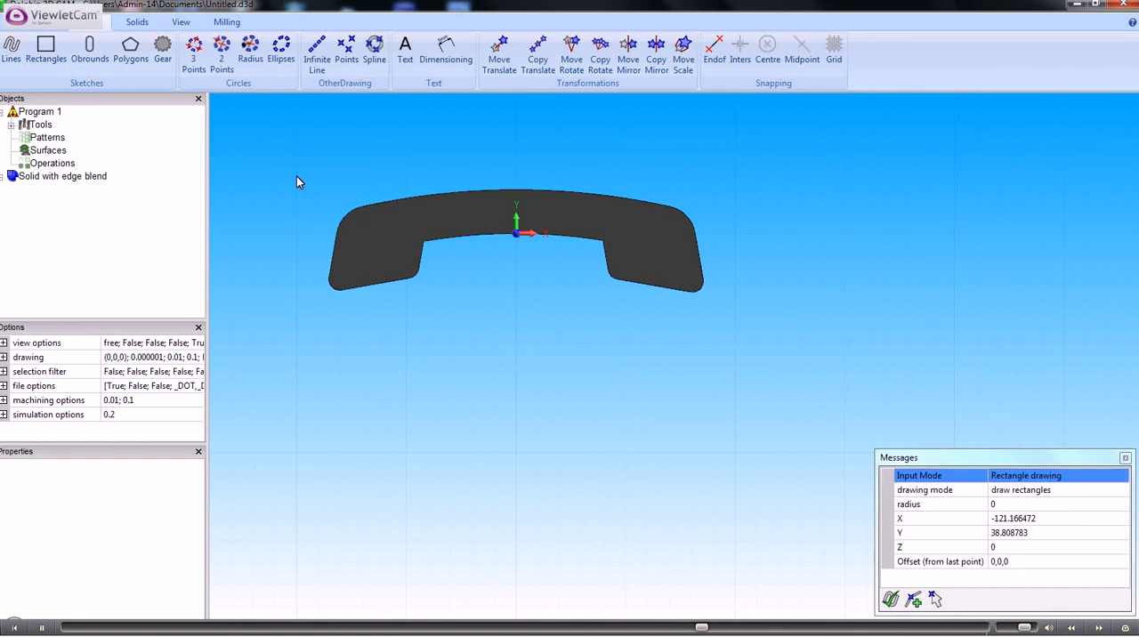
click(784, 343)
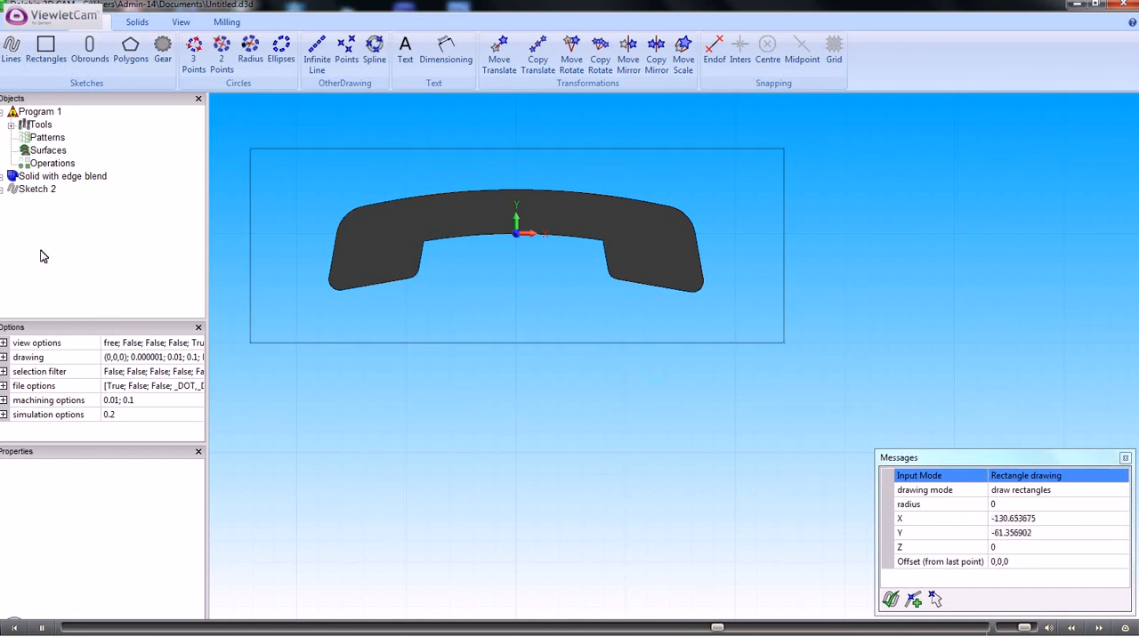
- Extrude the rectangle sketch around the handset into a solid block with a height of -50
click(38, 194)
click(4, 189)
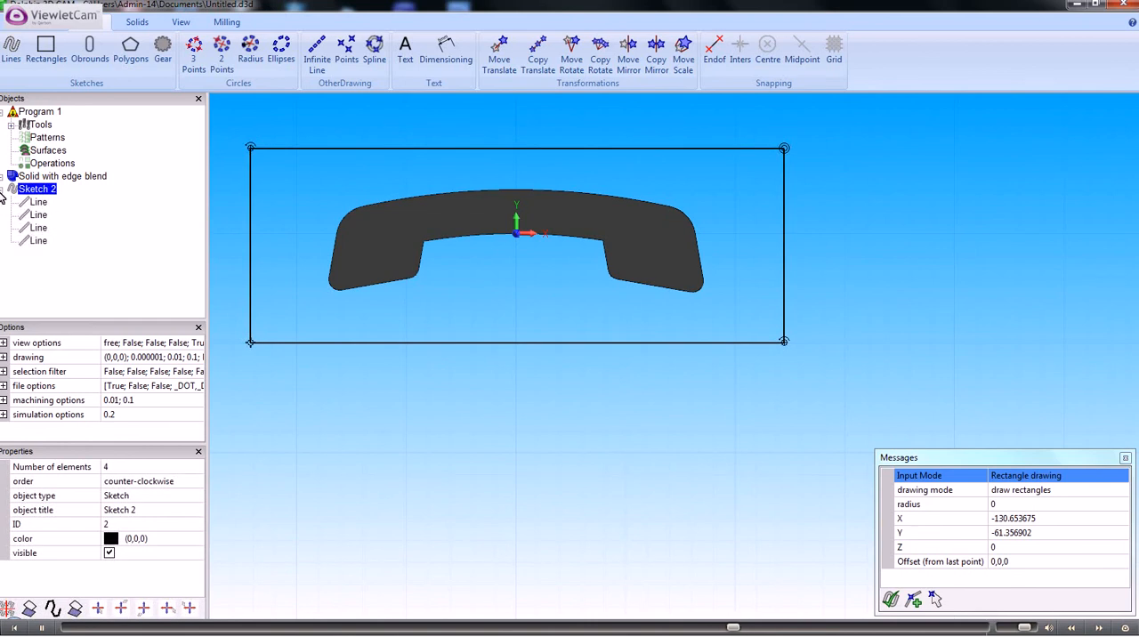
click(2, 191)
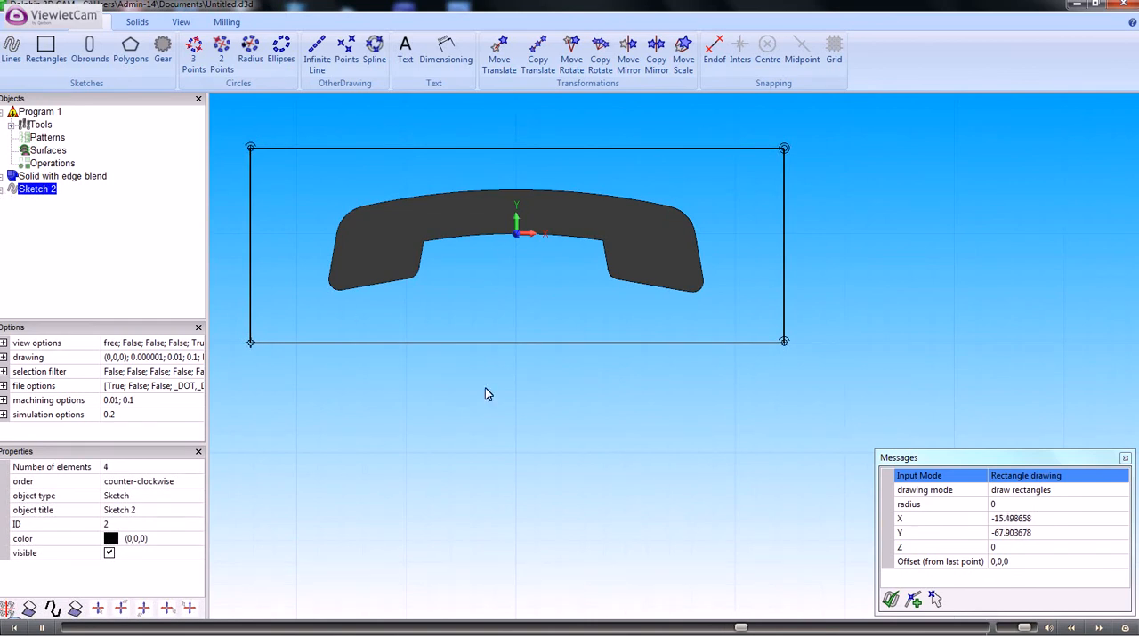
mouse_move(507, 401)
middle_down()
mouse_move(483, 348)
mouse_move(439, 325)
mouse_move(412, 341)
mouse_move(459, 336)
middle_up()
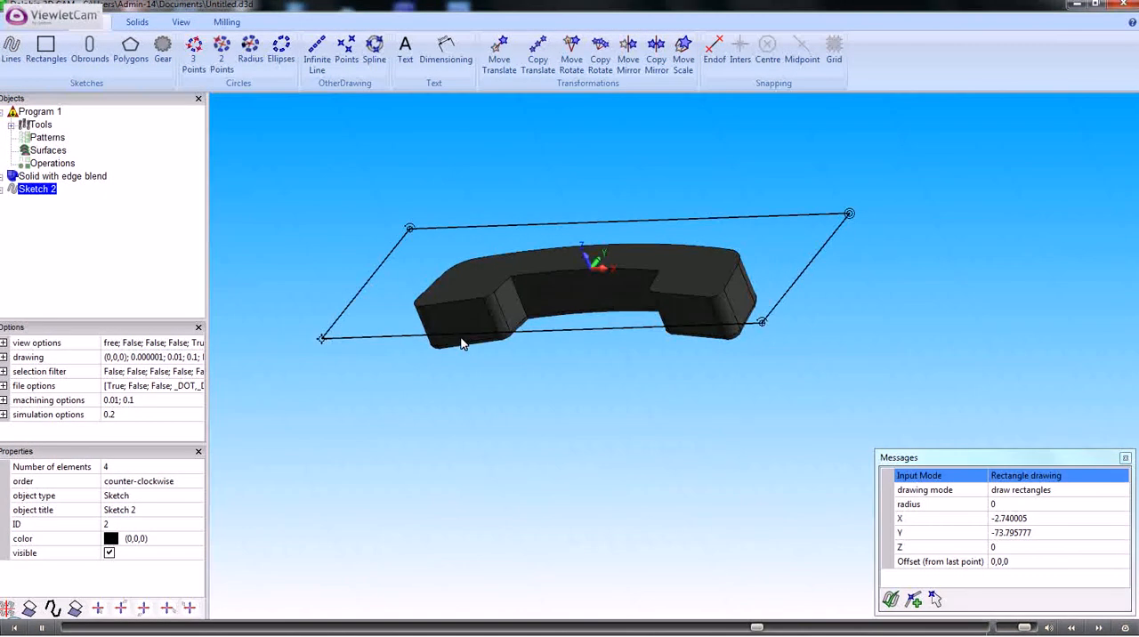
click(137, 22)
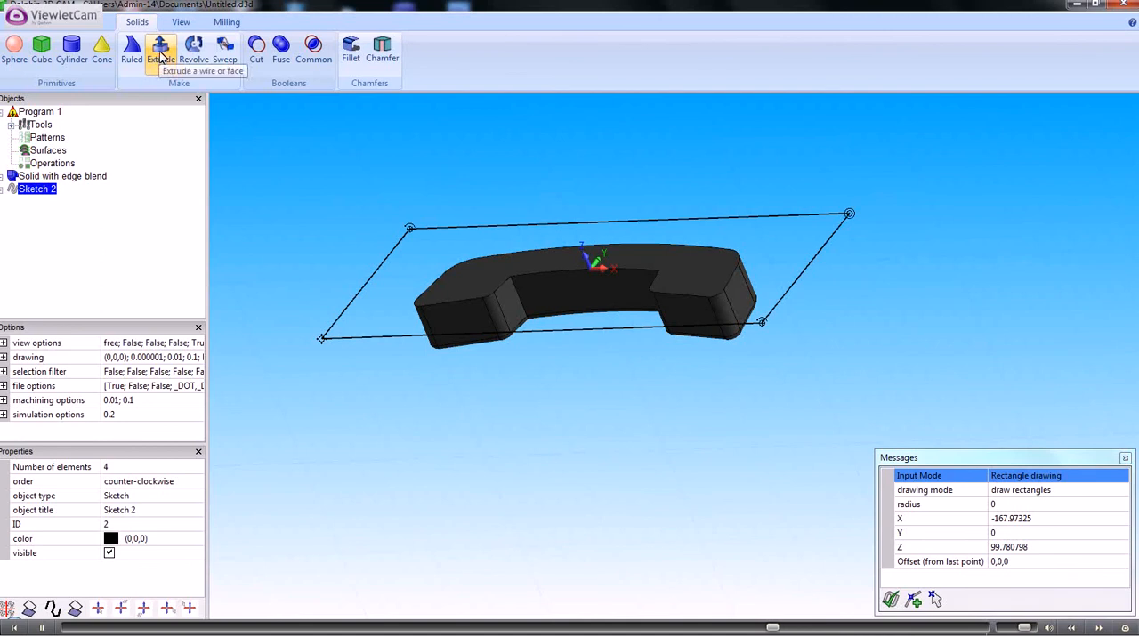
click(162, 53)
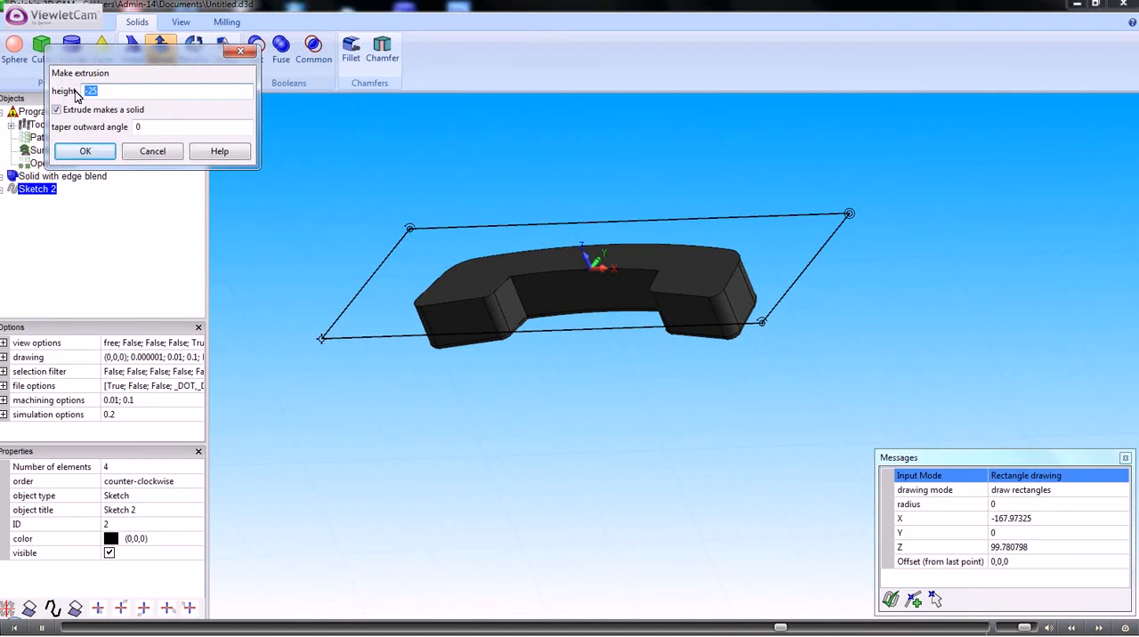
text(-50)
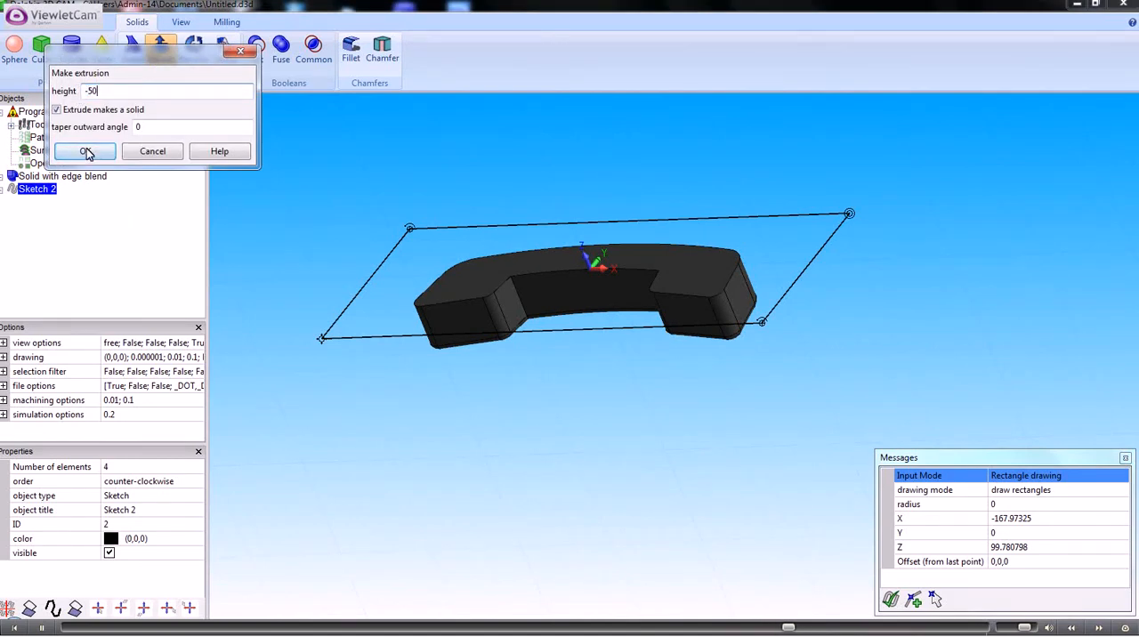
click(85, 151)
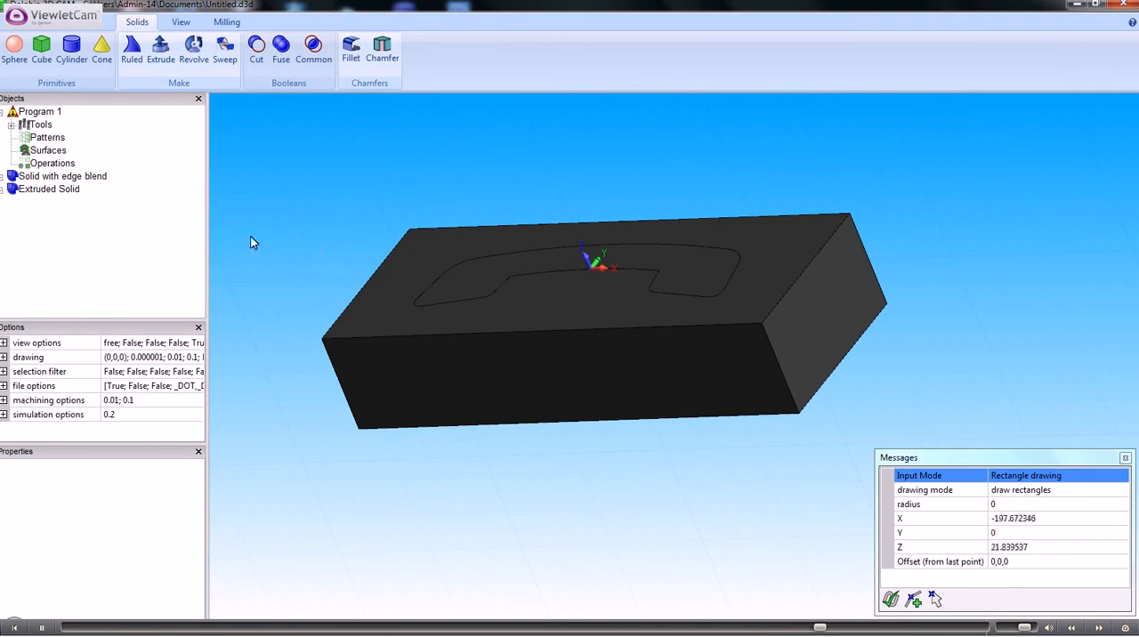
- Cut the filleted handset solid out of the rectangular block to form a handset-shaped cavity
click(68, 195)
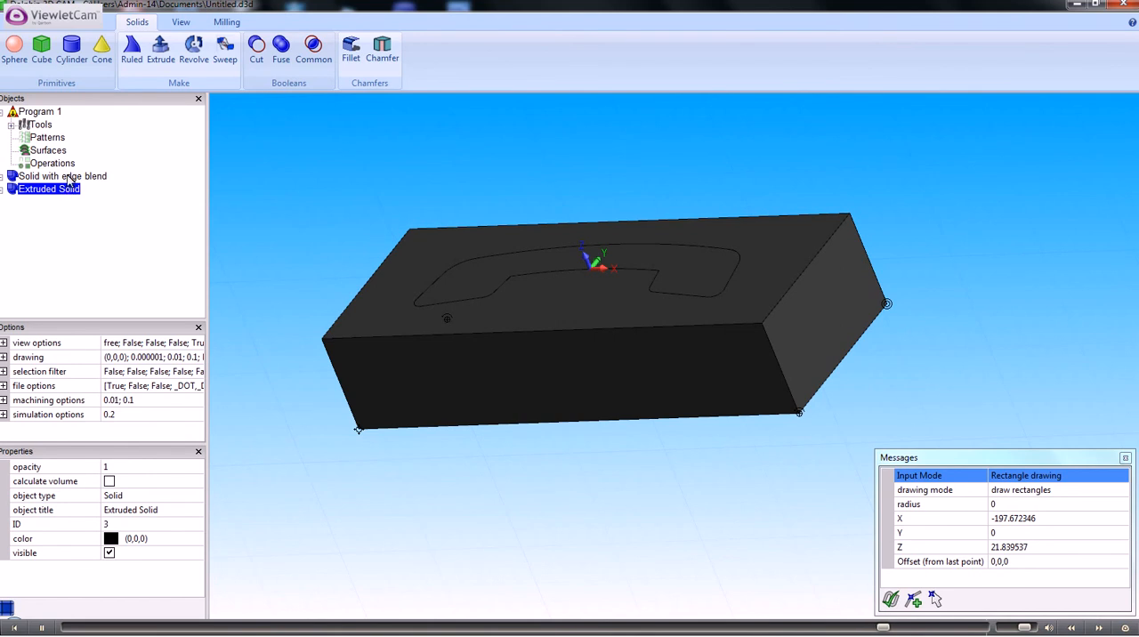
ctrl+click(70, 180)
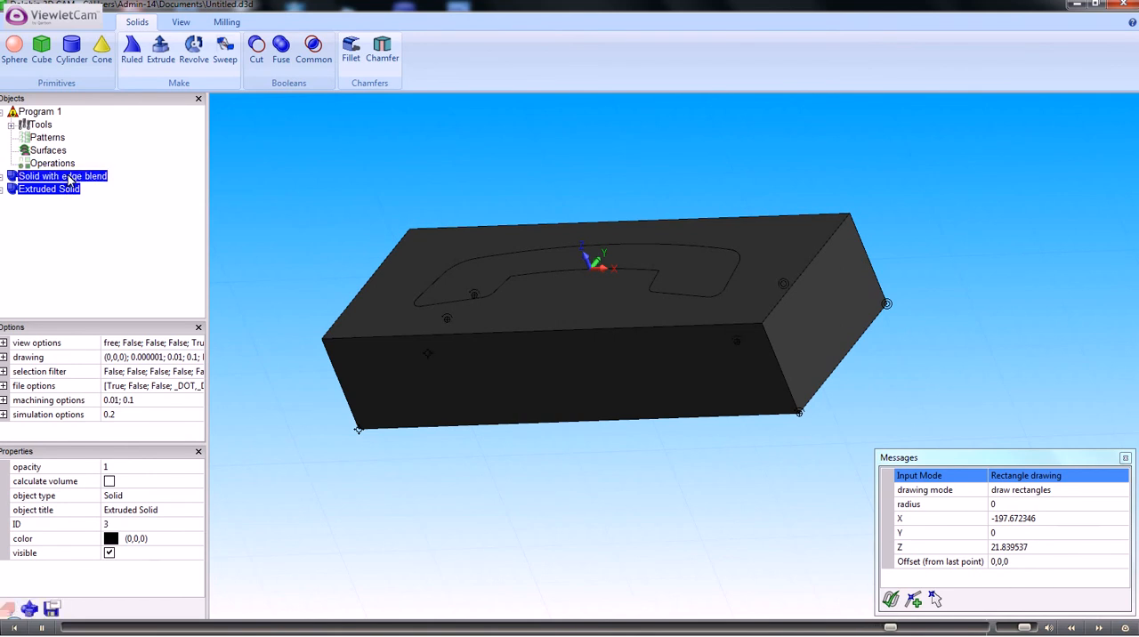
click(256, 49)
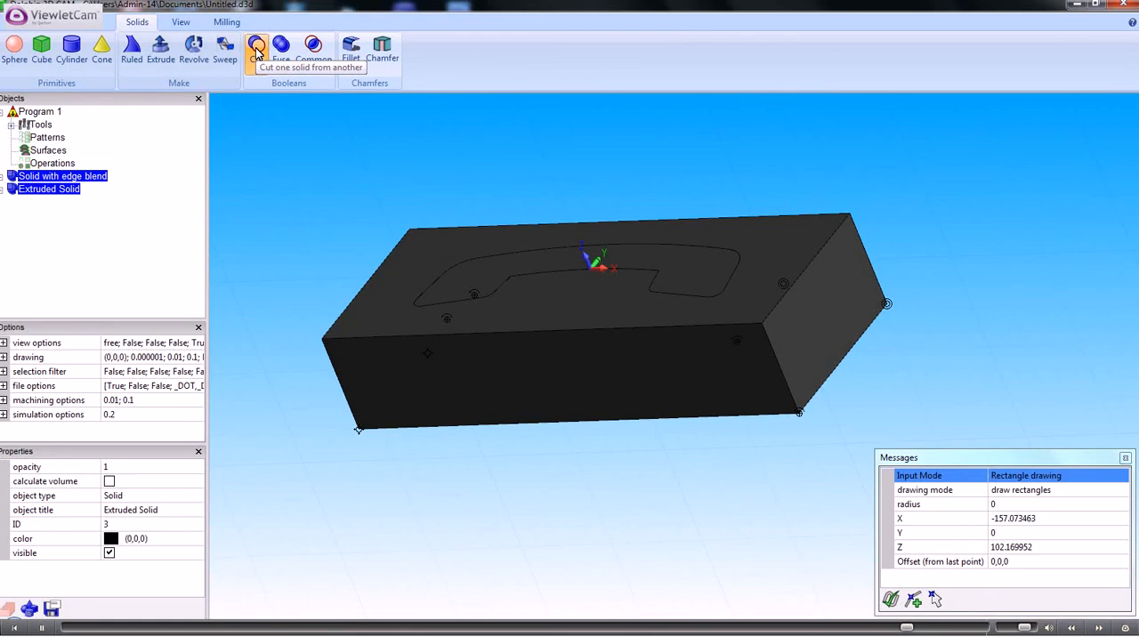
scroll(321, 222, up, 2)
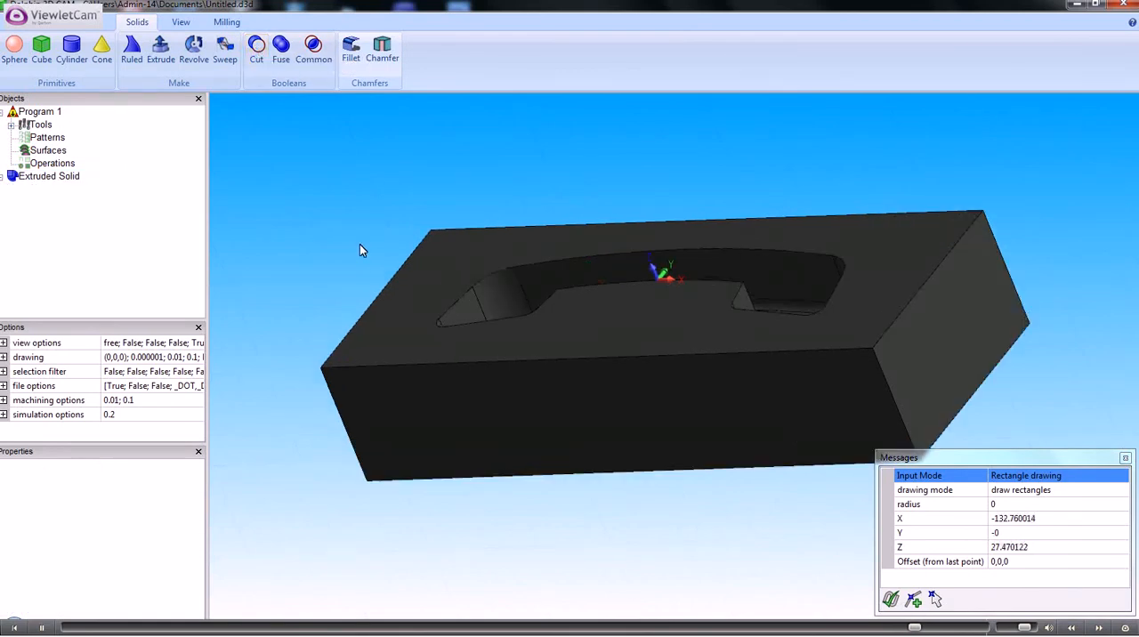
middle_drag(362, 254, 384, 272)
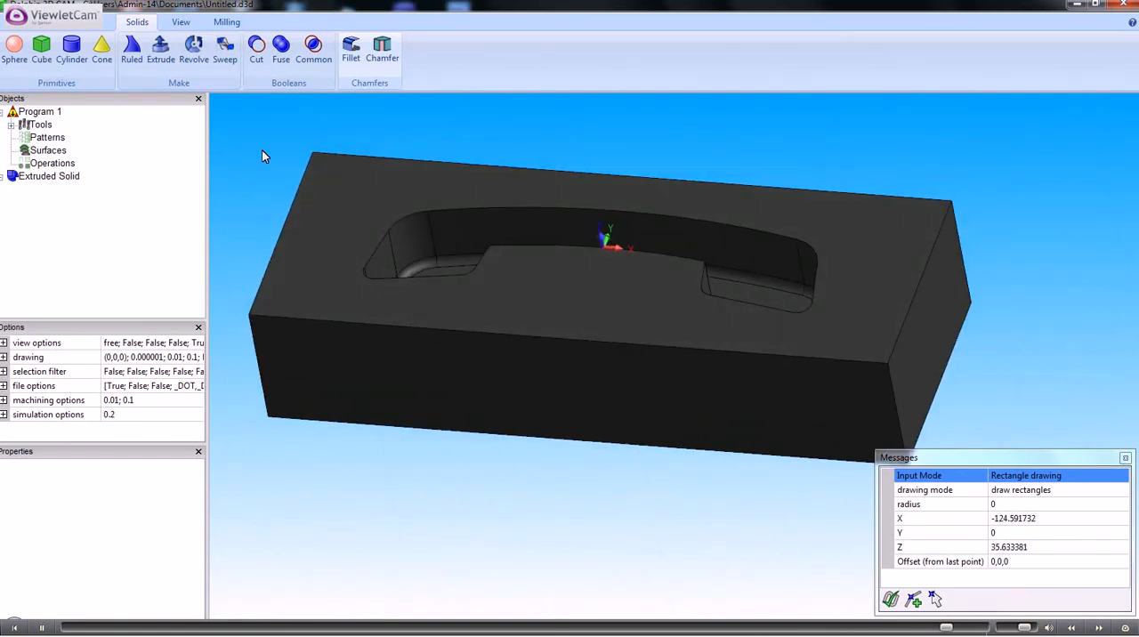